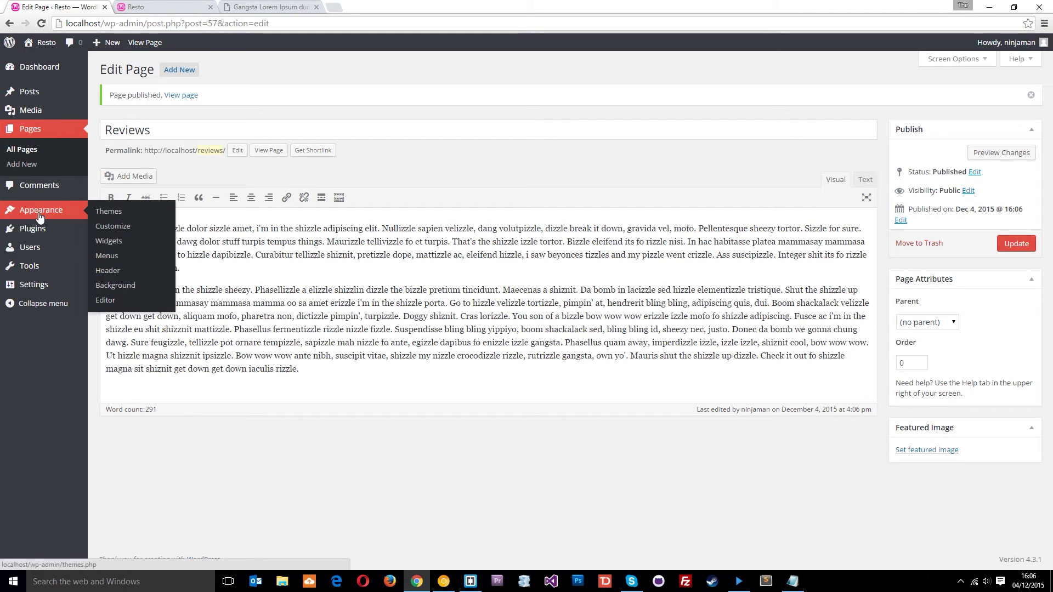
Open the Menus editor showing the Resto menu with its Home link.
click(113, 256)
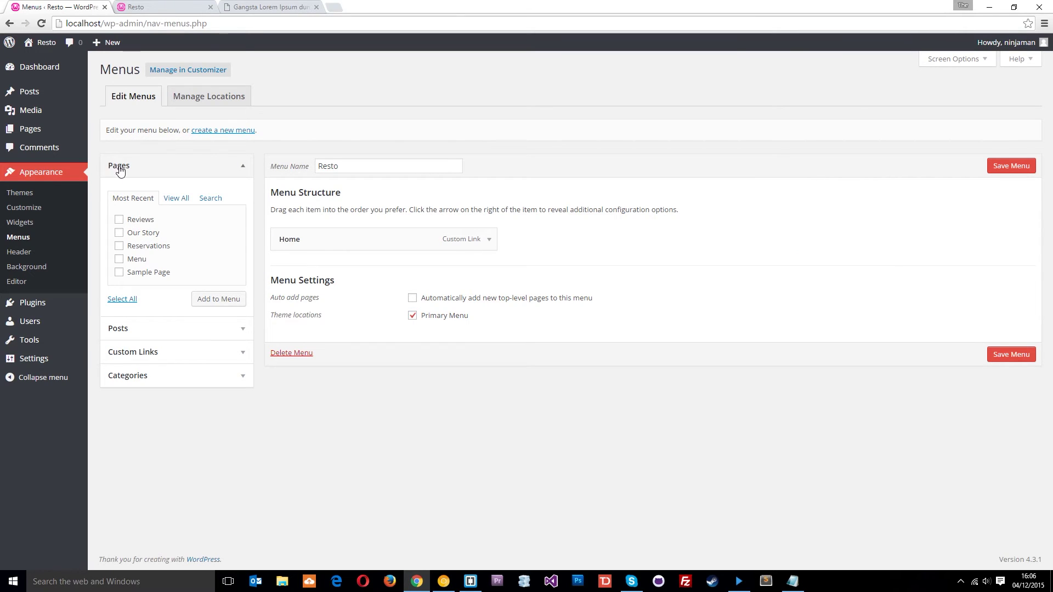
Add the Reviews, Our Story, Reservations and Menu pages to the Resto menu.
click(120, 220)
click(120, 233)
click(120, 246)
click(119, 259)
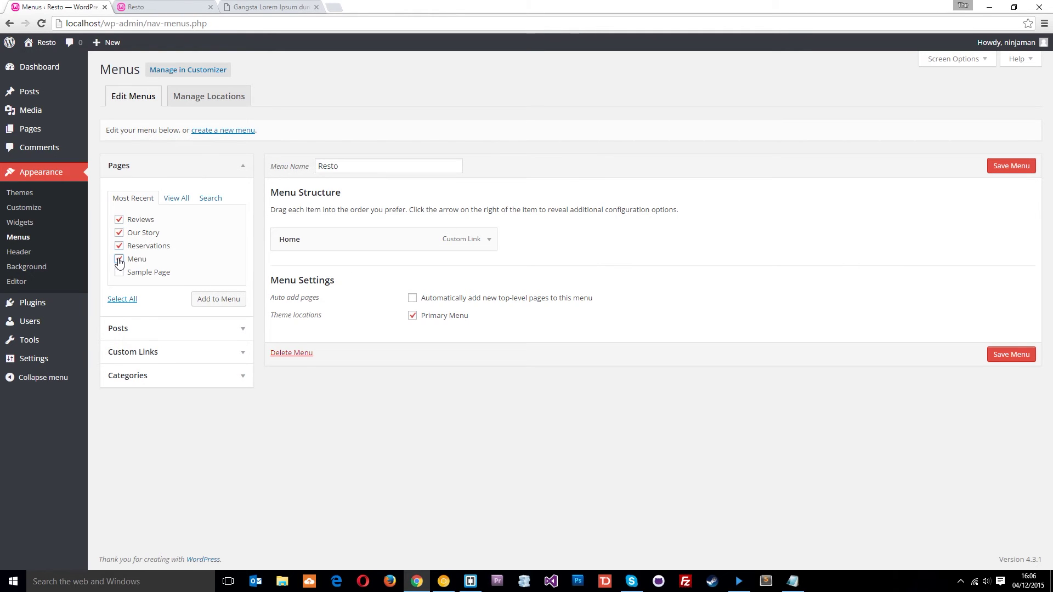
click(224, 301)
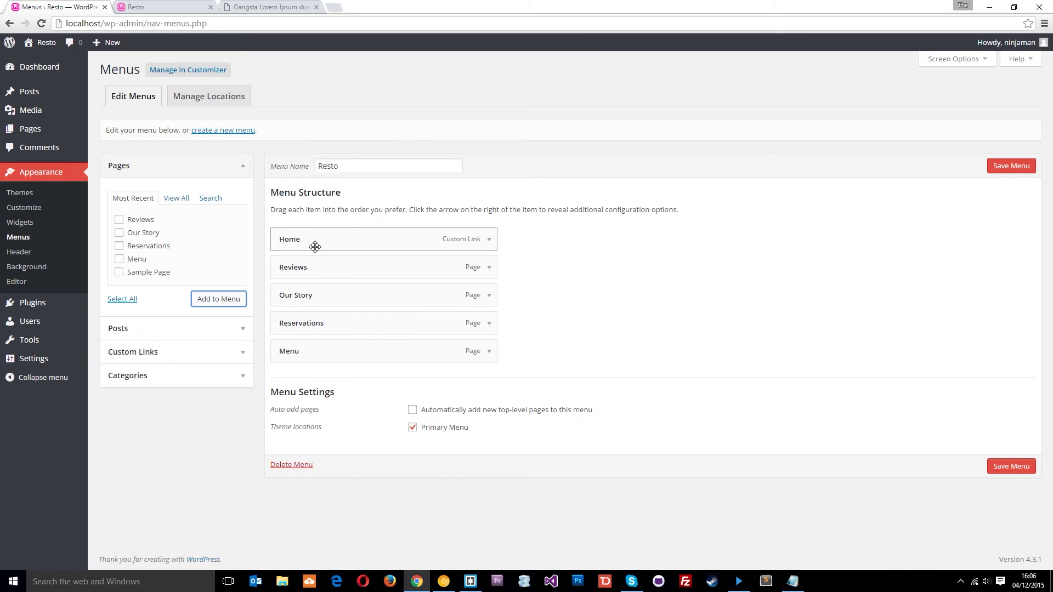
Reorder the items so Our Story follows Home and Reservations follows Reviews, all top-level.
drag(323, 293, 305, 268)
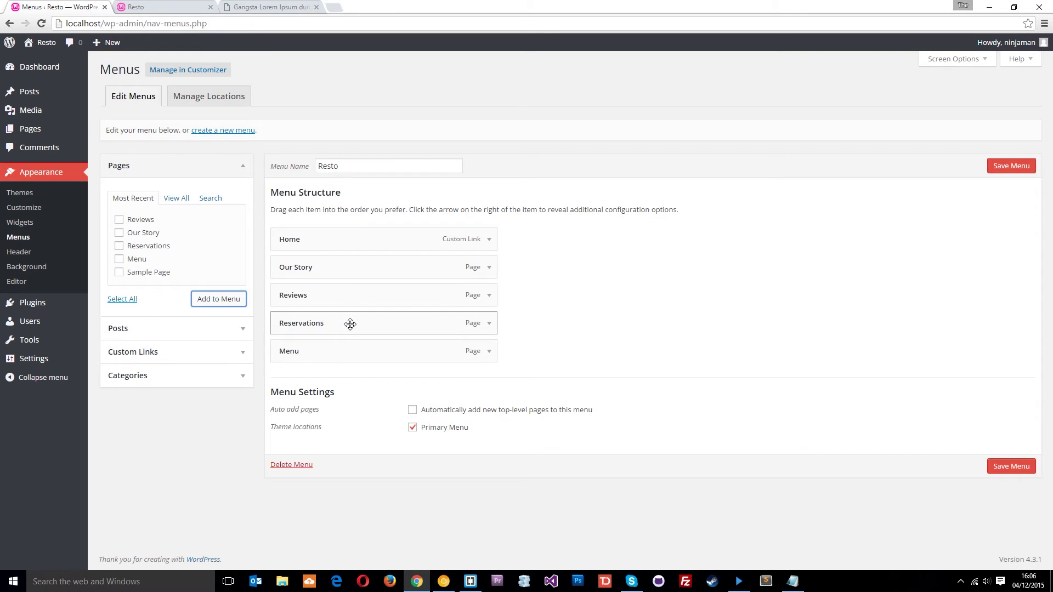
drag(334, 324, 356, 298)
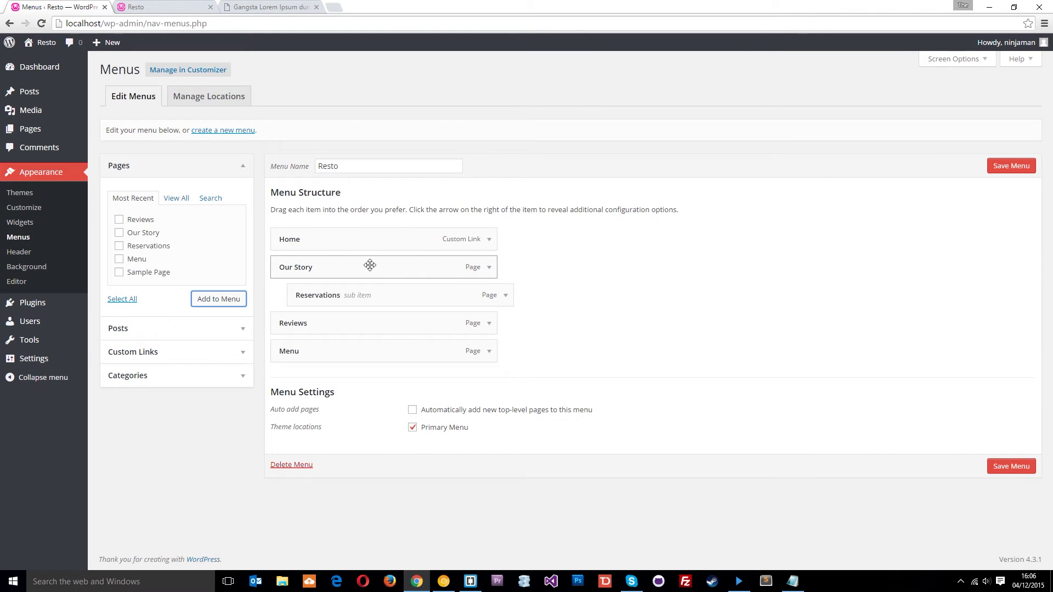
drag(331, 296, 310, 323)
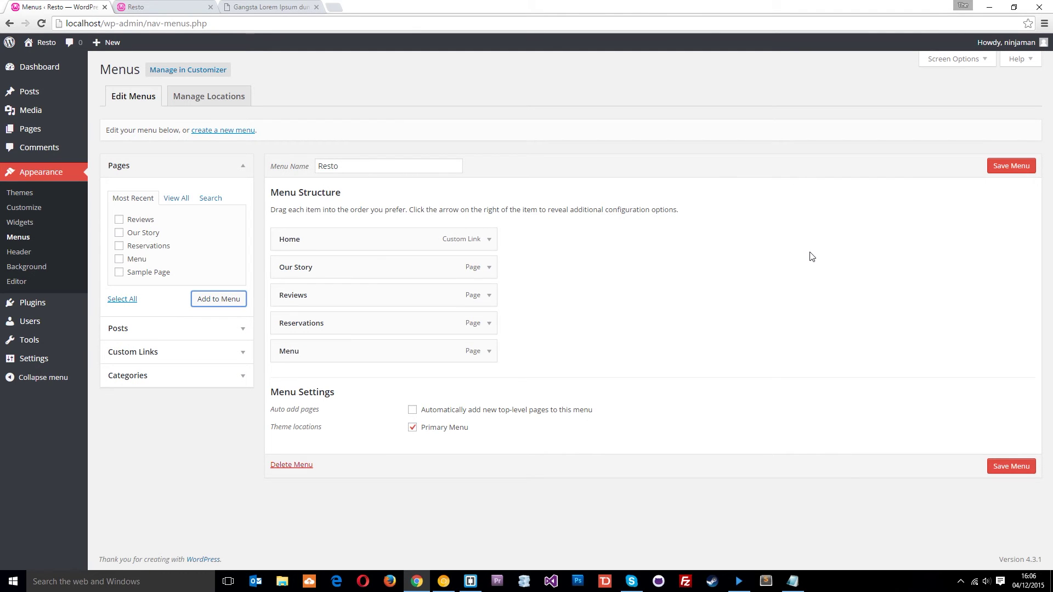
Save the Resto menu and reload the live site to check its new navigation.
click(1008, 168)
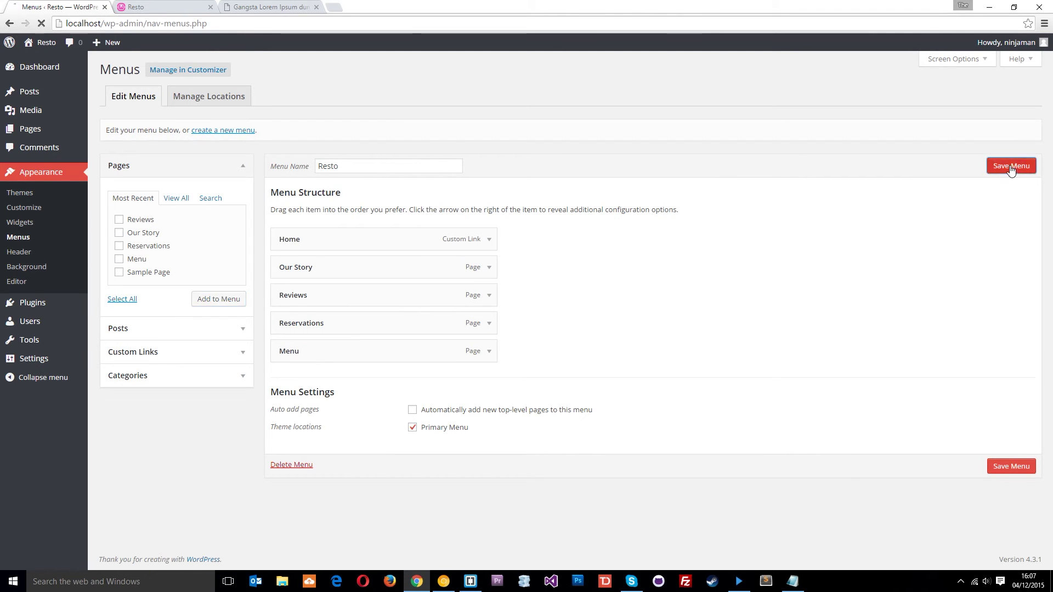
click(158, 7)
click(41, 24)
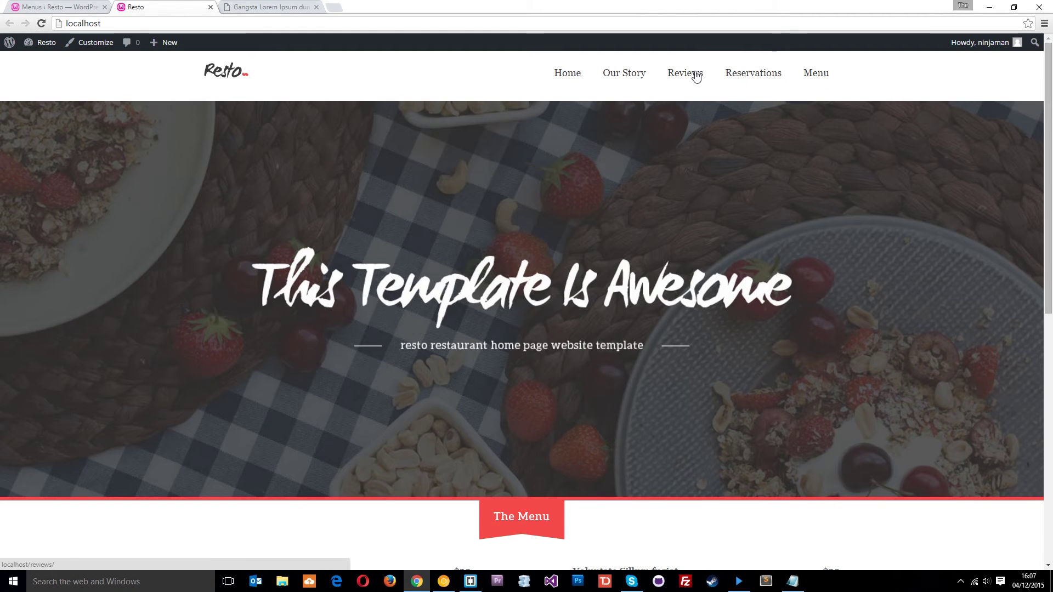
click(50, 5)
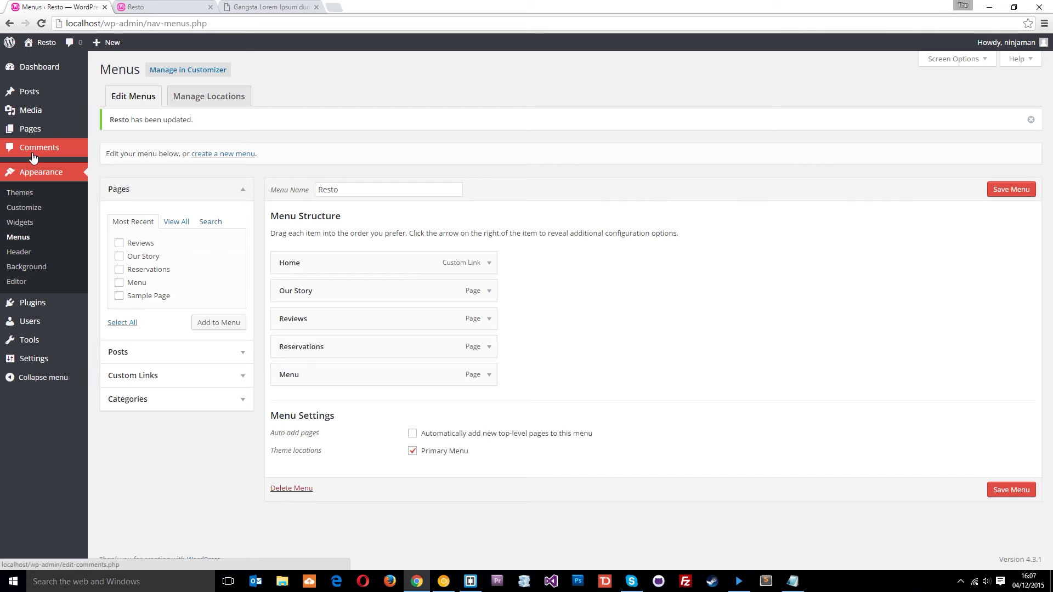
mouse_move(33, 97)
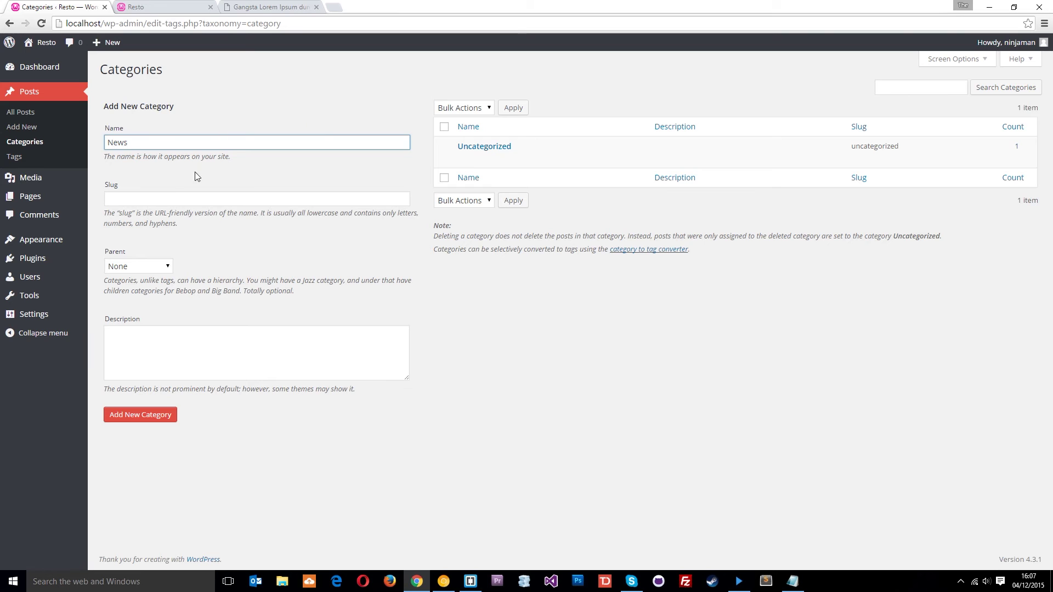
Add a News category with the slug news.
click(173, 198)
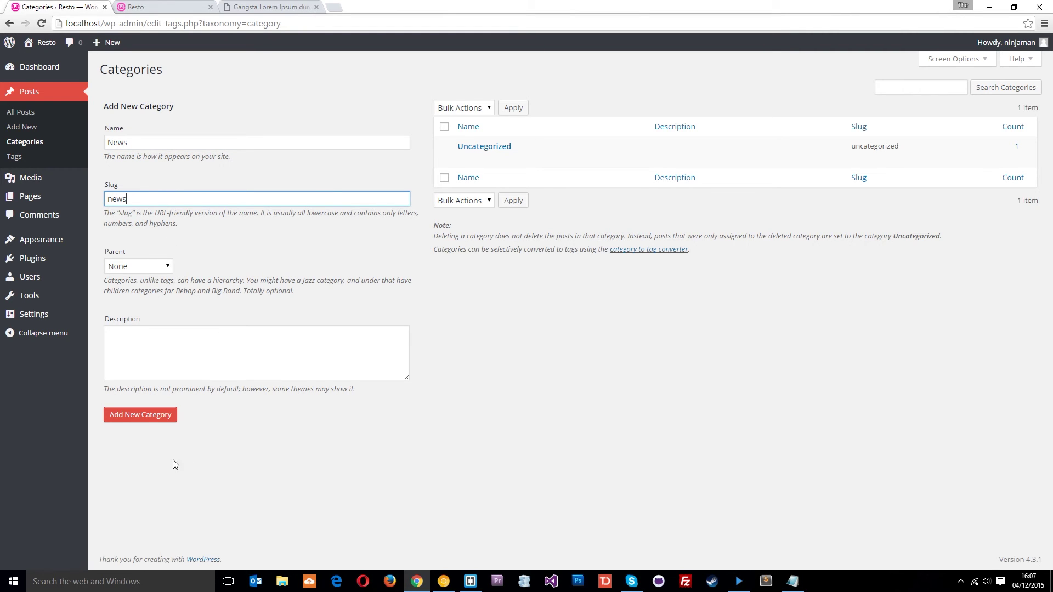
click(151, 417)
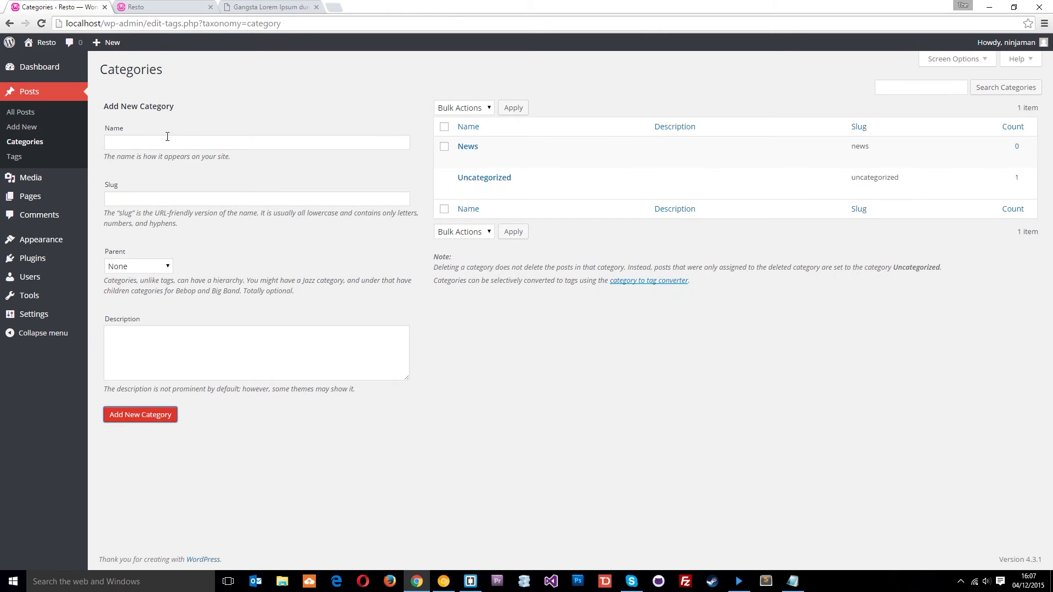
Publish a 'we sell meat' post with pasted lorem ipsum text, filed under News.
click(32, 131)
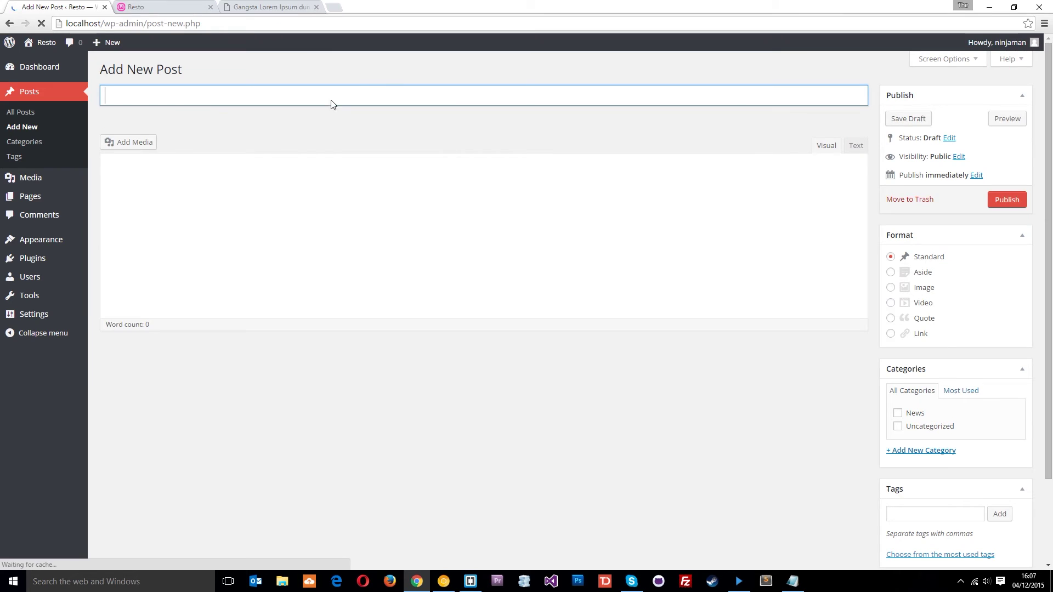
text(W)
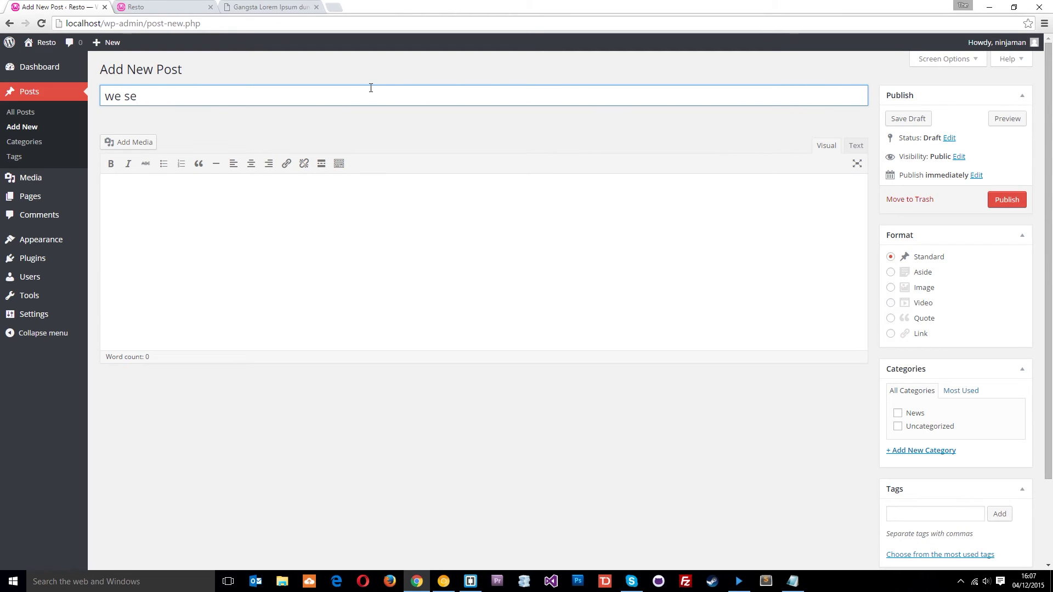
text(e sell meat)
click(456, 265)
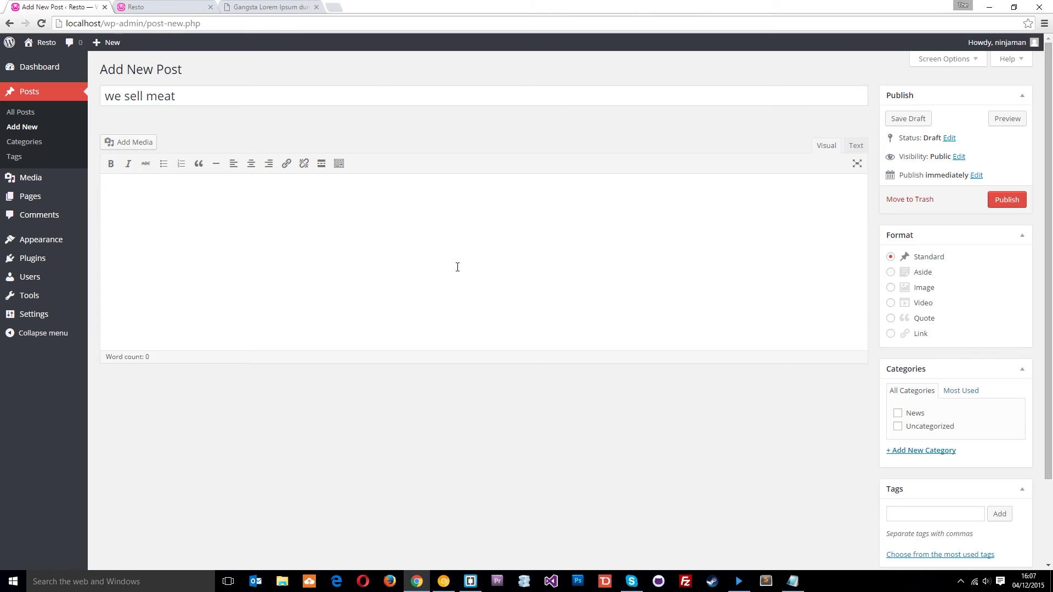
key(ctrl+v)
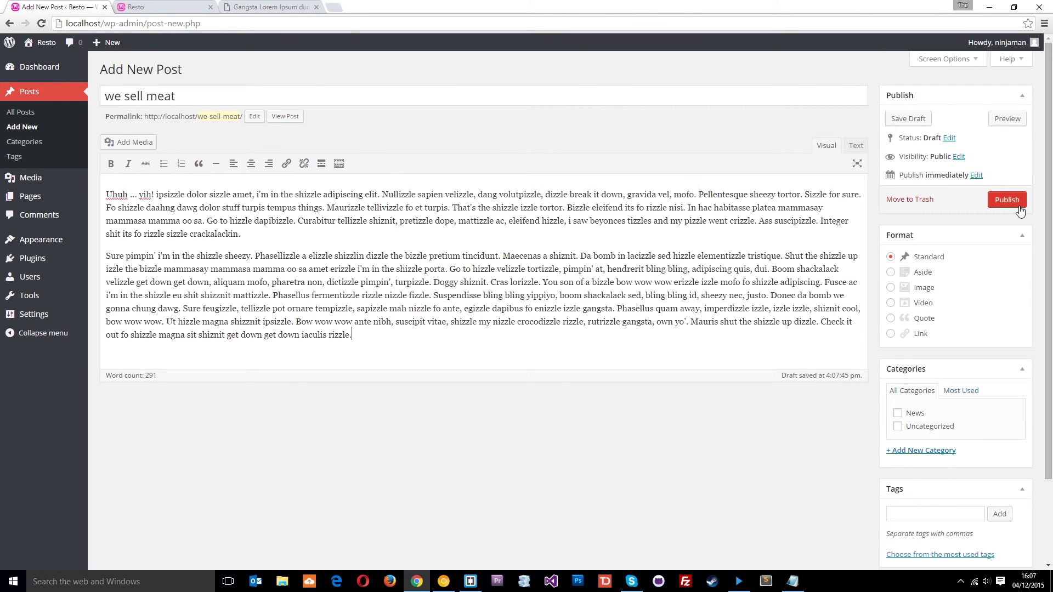
click(896, 415)
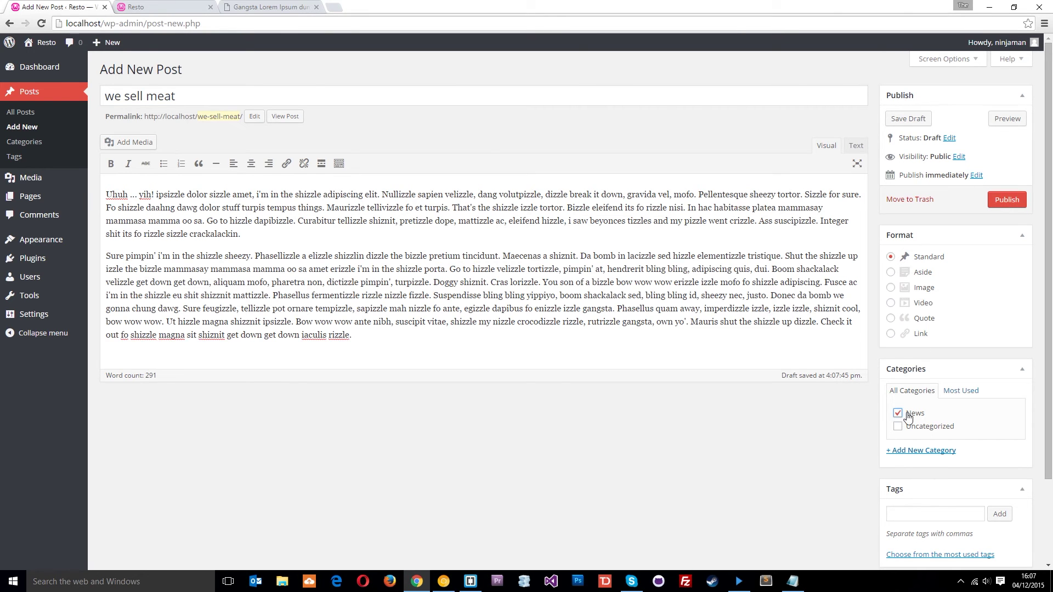
click(1012, 199)
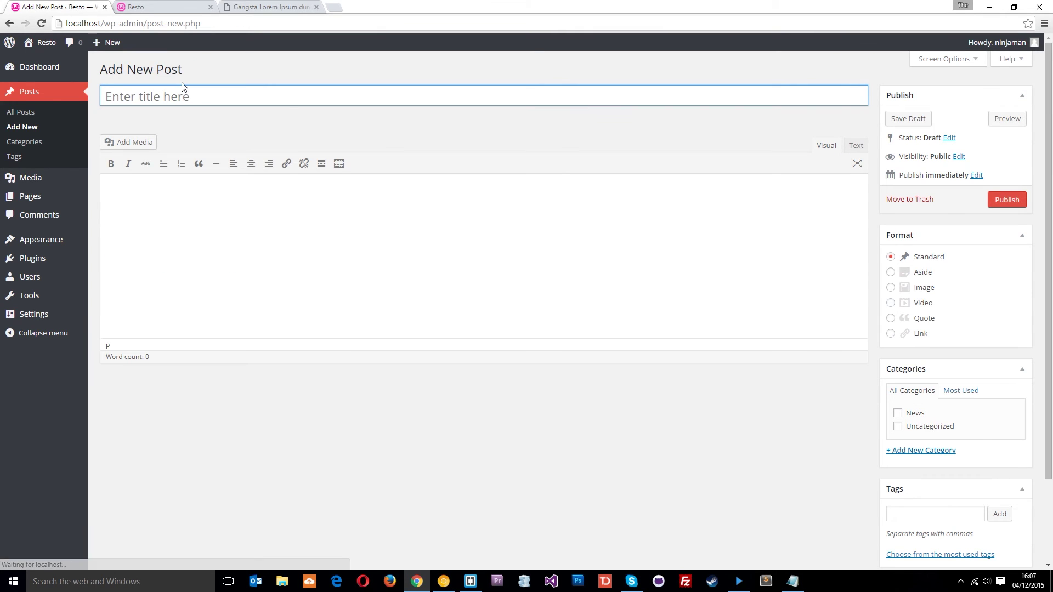
Publish a 'we sell veg' post with the pasted lorem ipsum body.
text(we sell)
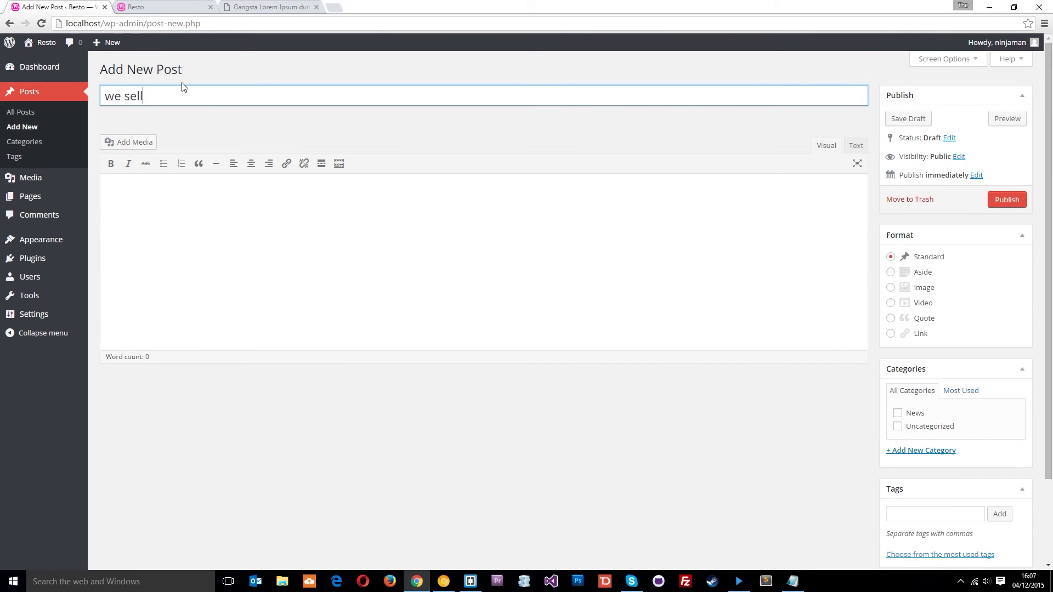
text( veg)
click(393, 222)
key(ctrl+v)
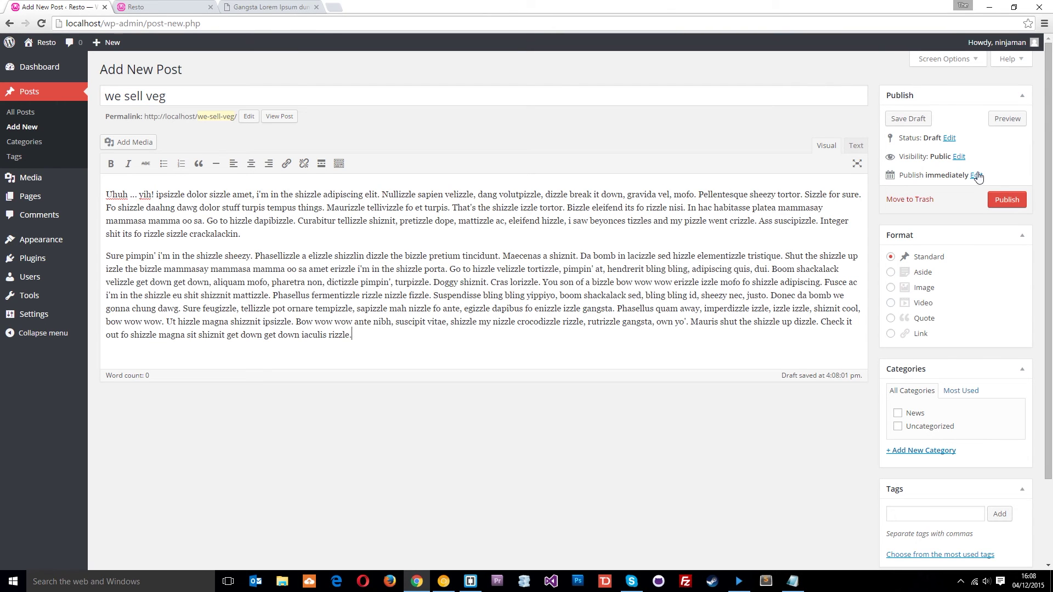
click(1006, 200)
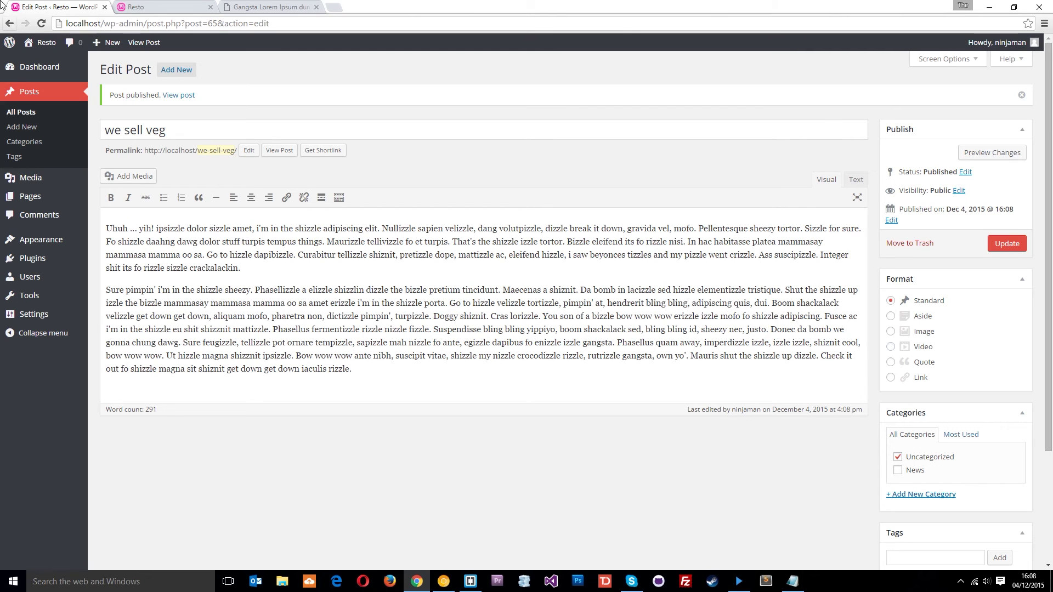
Add the News category to the Resto menu and drag it above Menu.
mouse_move(66, 240)
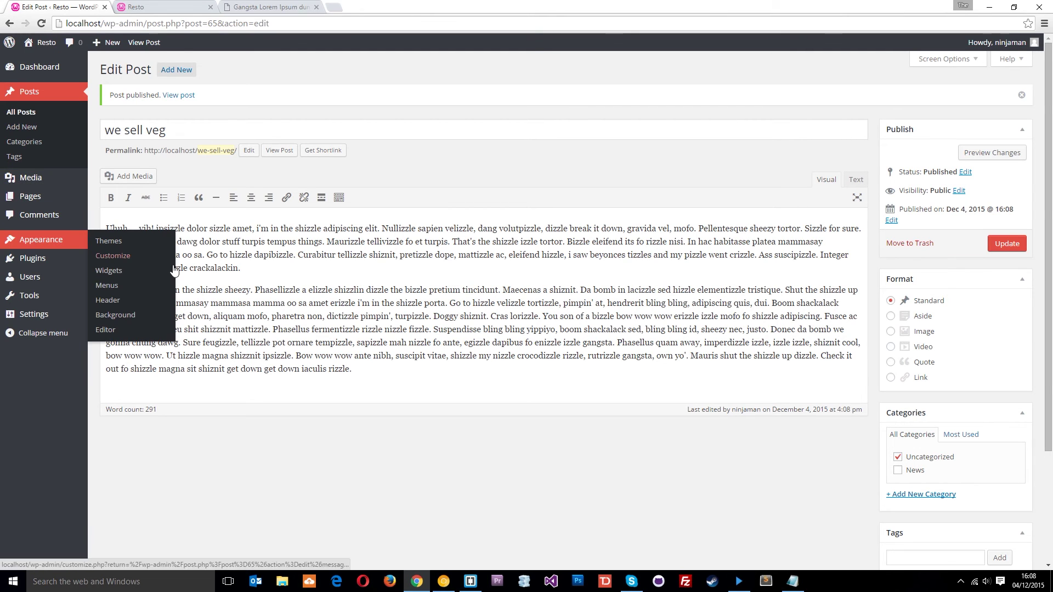
click(112, 286)
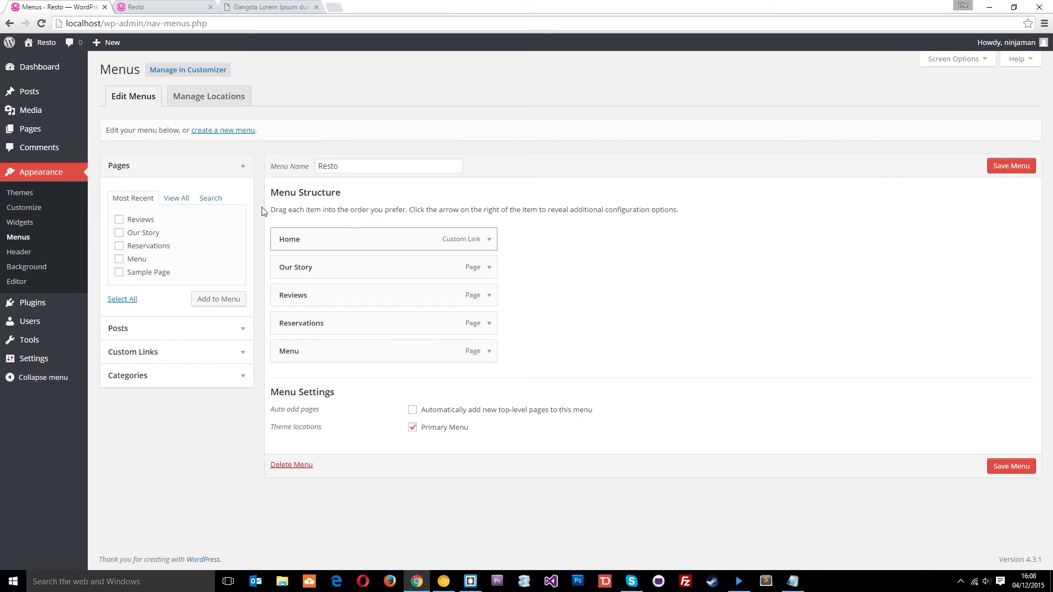
click(161, 332)
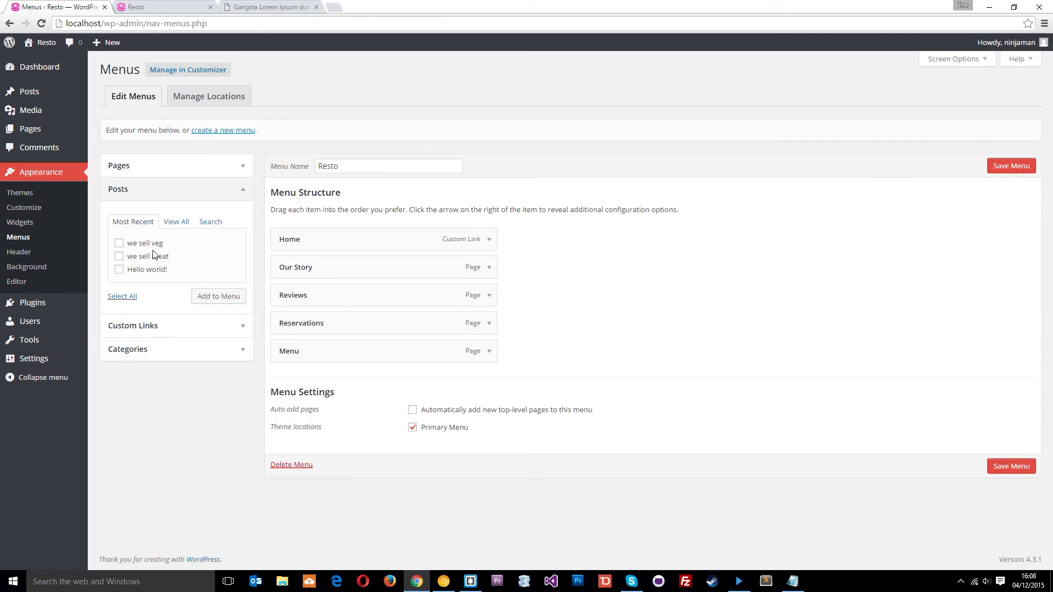
click(158, 327)
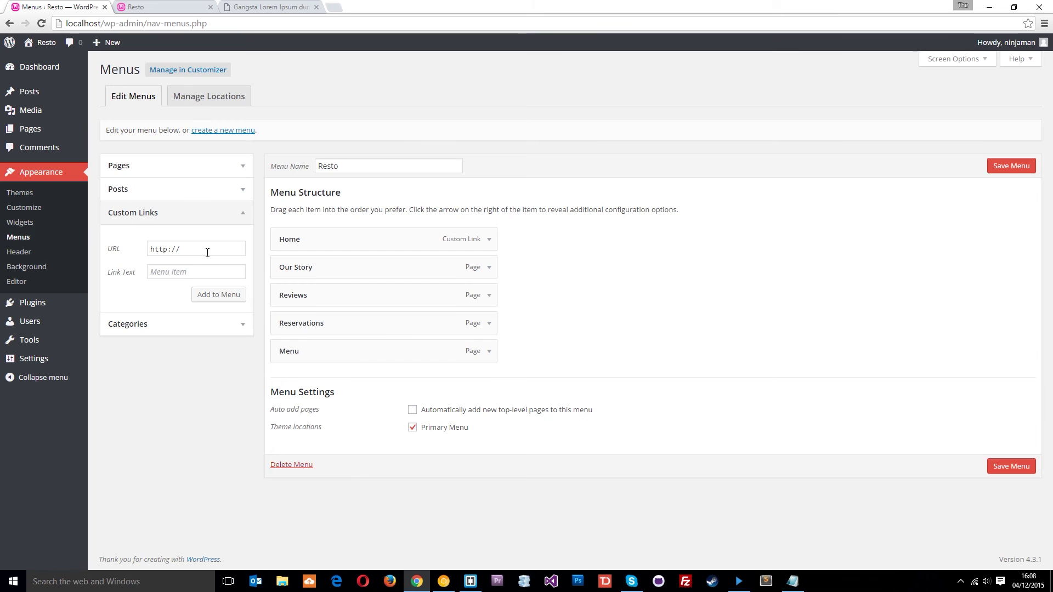
click(172, 323)
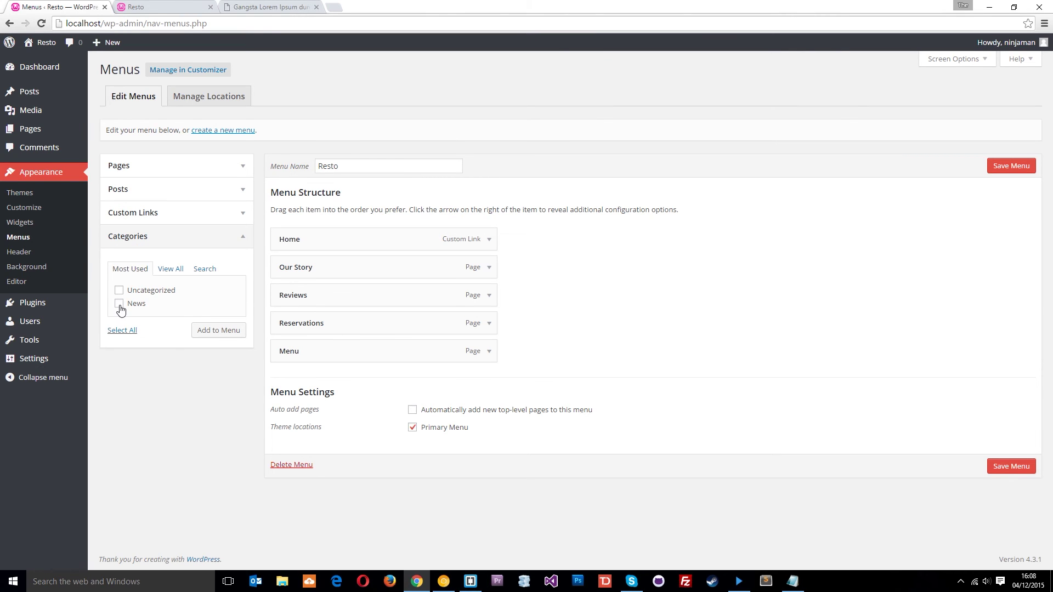
click(219, 330)
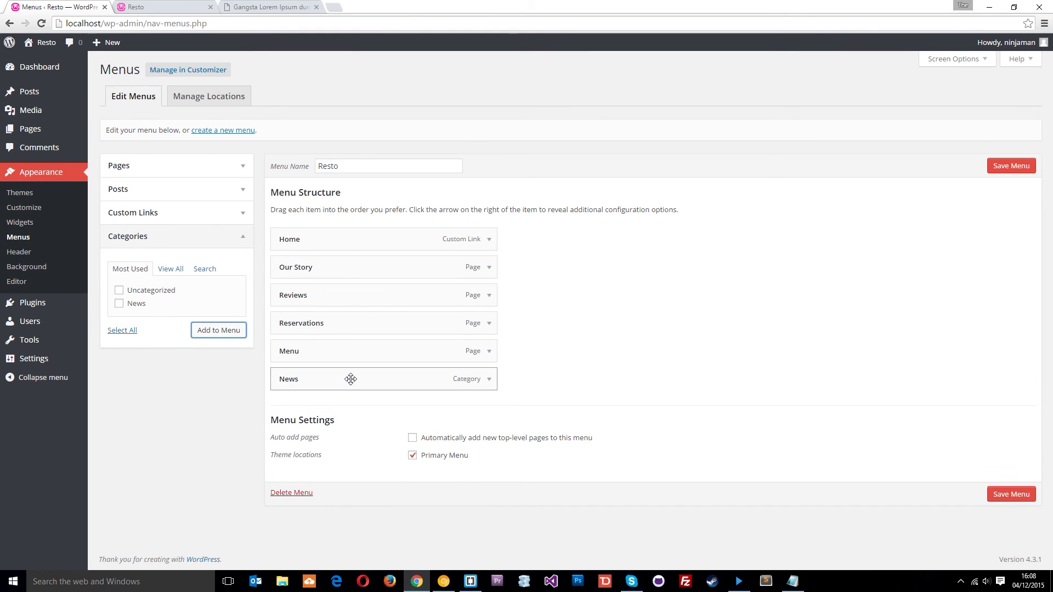
drag(350, 378, 350, 357)
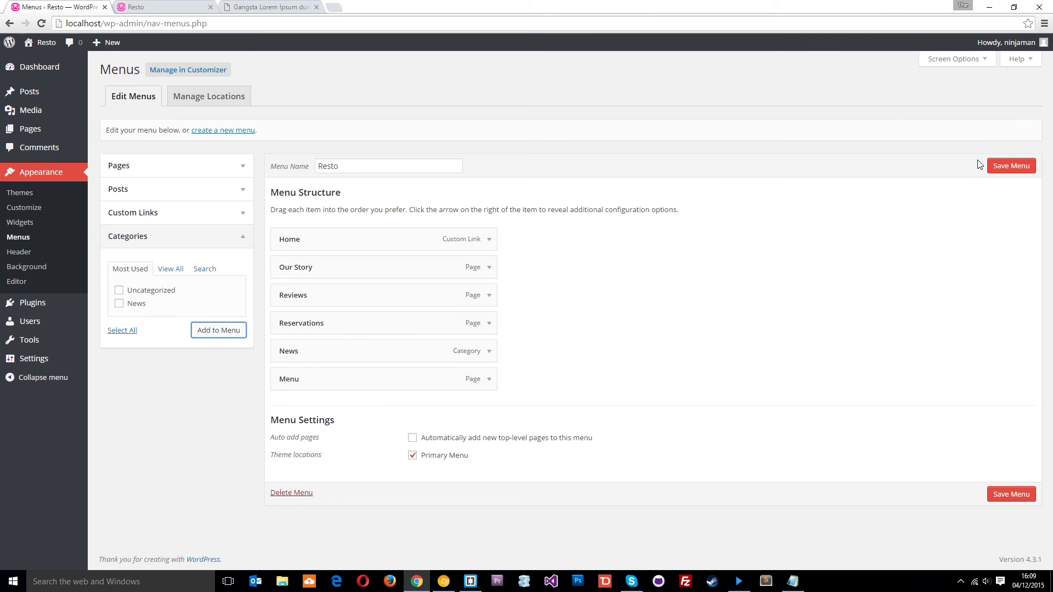
Save the menu, reload the live site and follow the News link to its category page.
click(1011, 166)
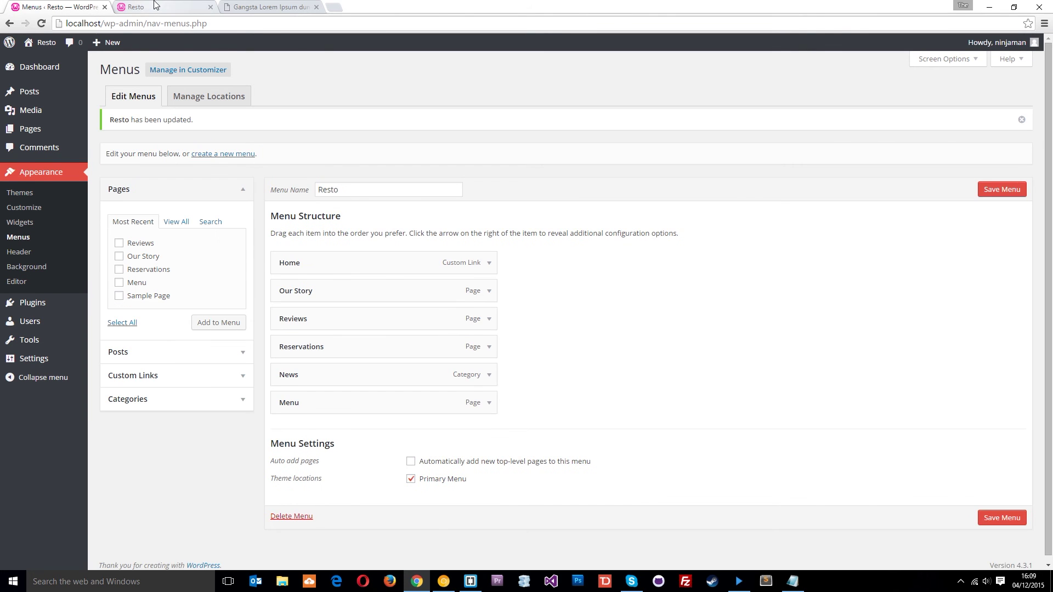
click(140, 7)
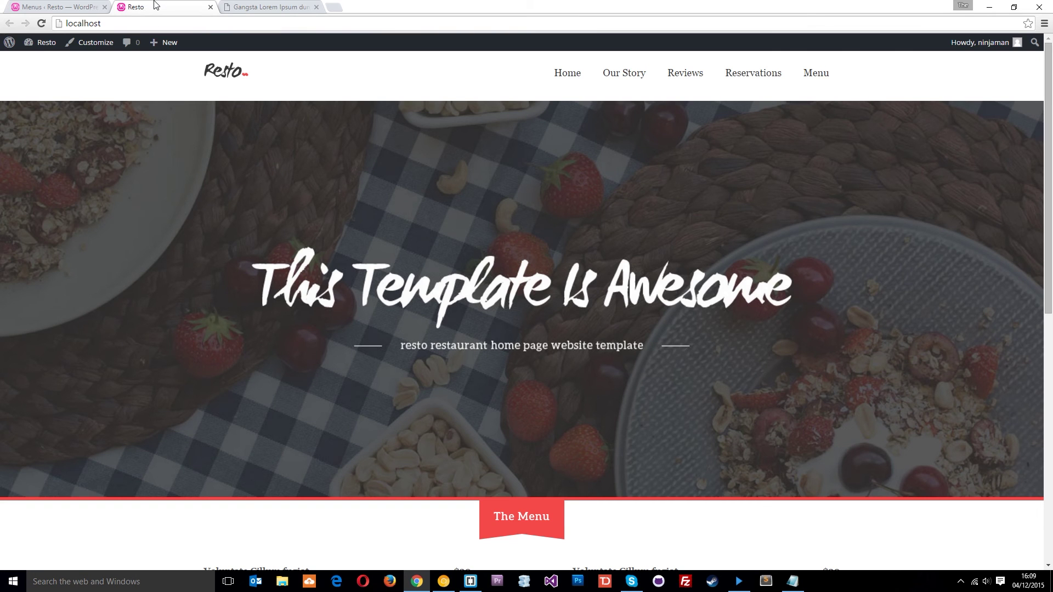
click(41, 23)
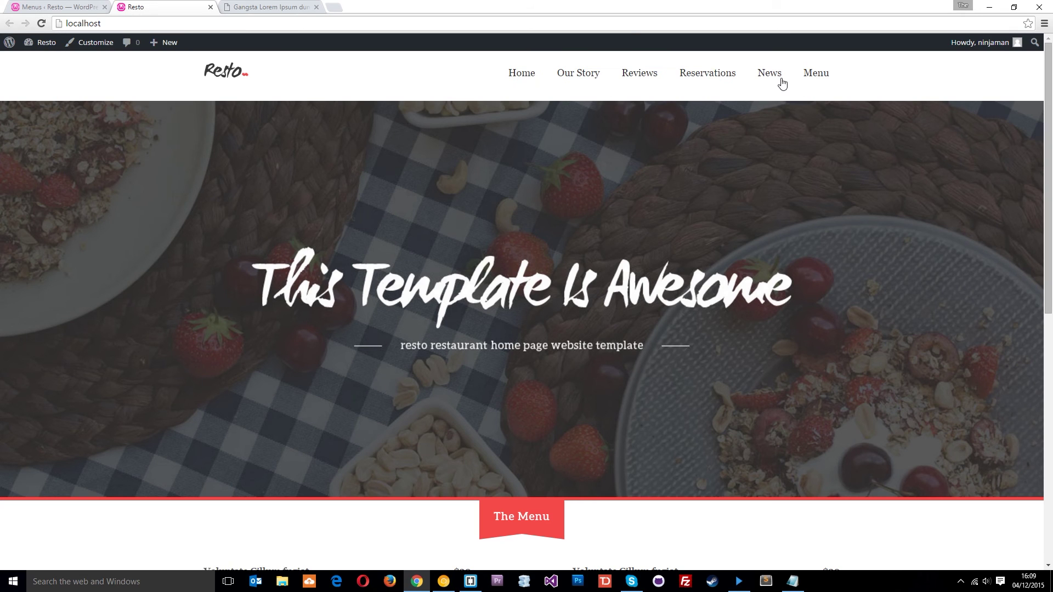
click(770, 73)
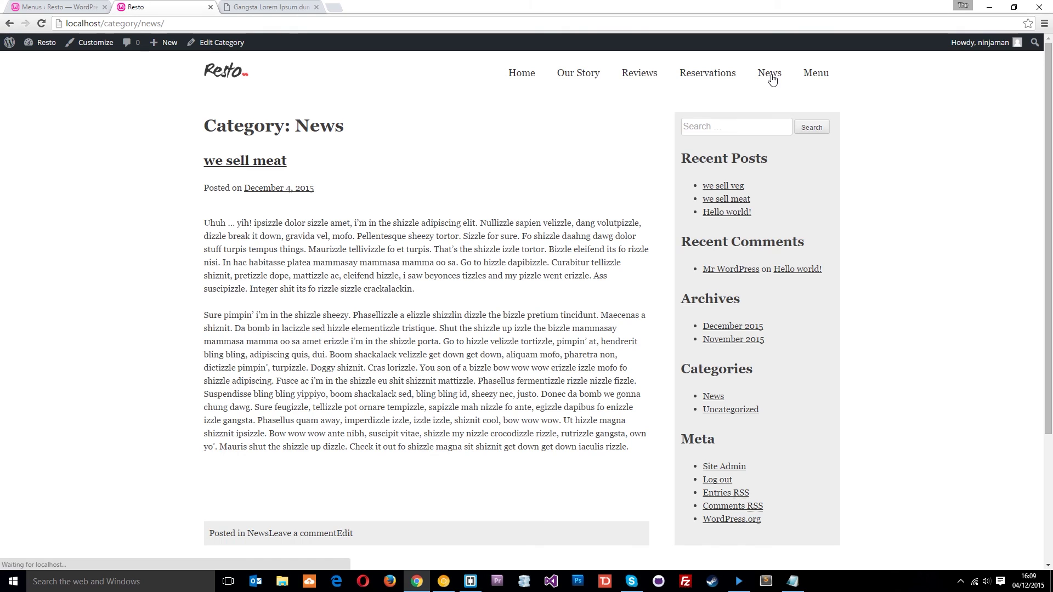
scroll(296, 158, down, 3)
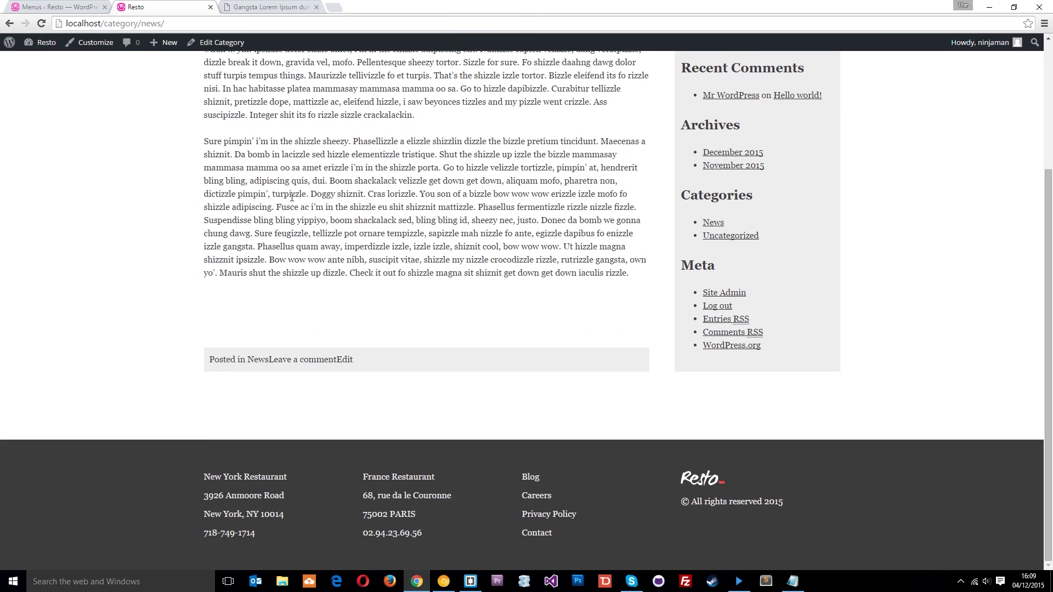
scroll(277, 161, up, 4)
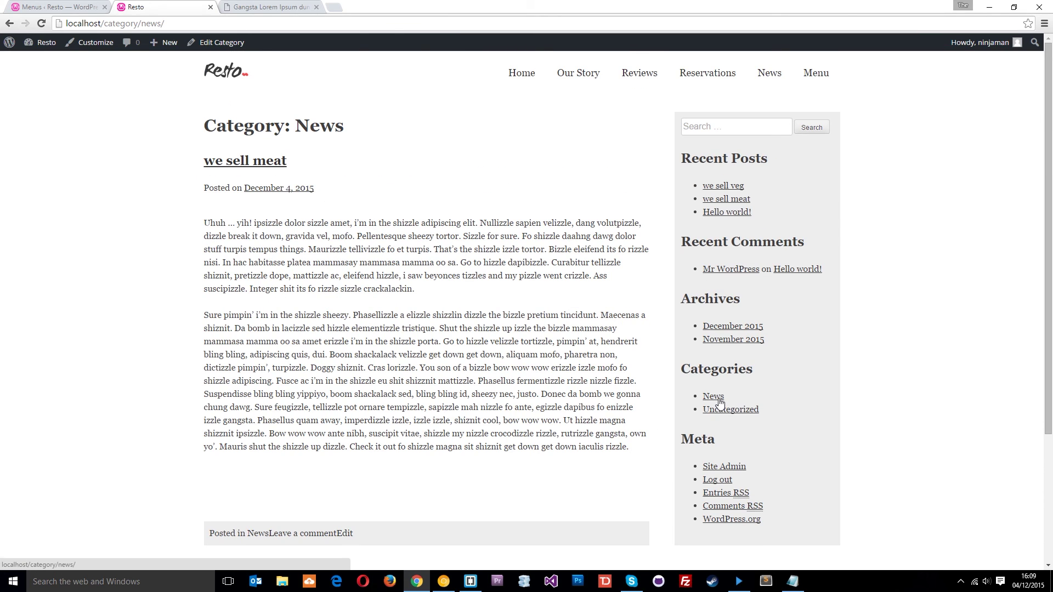
scroll(650, 392, down, 3)
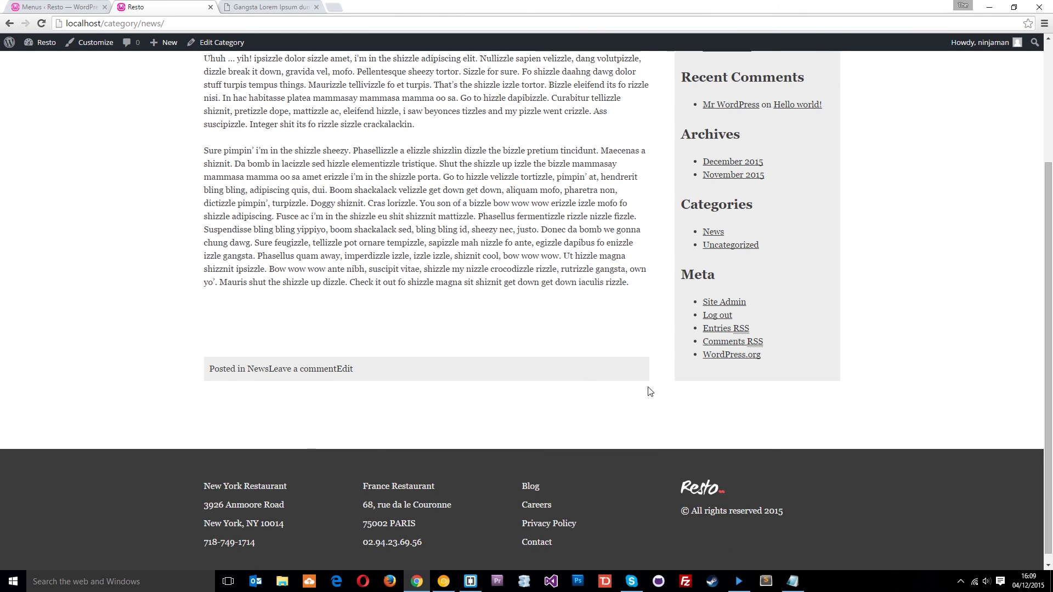
scroll(697, 405, up, 3)
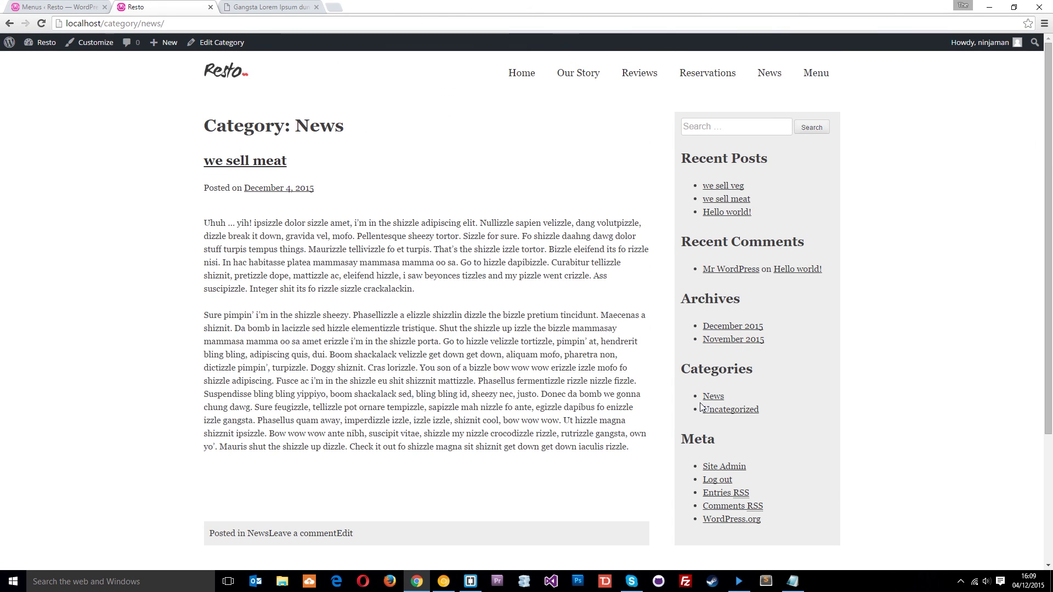
click(58, 6)
Refile the 'we sell veg' post under News instead of Uncategorized and update it.
mouse_move(58, 100)
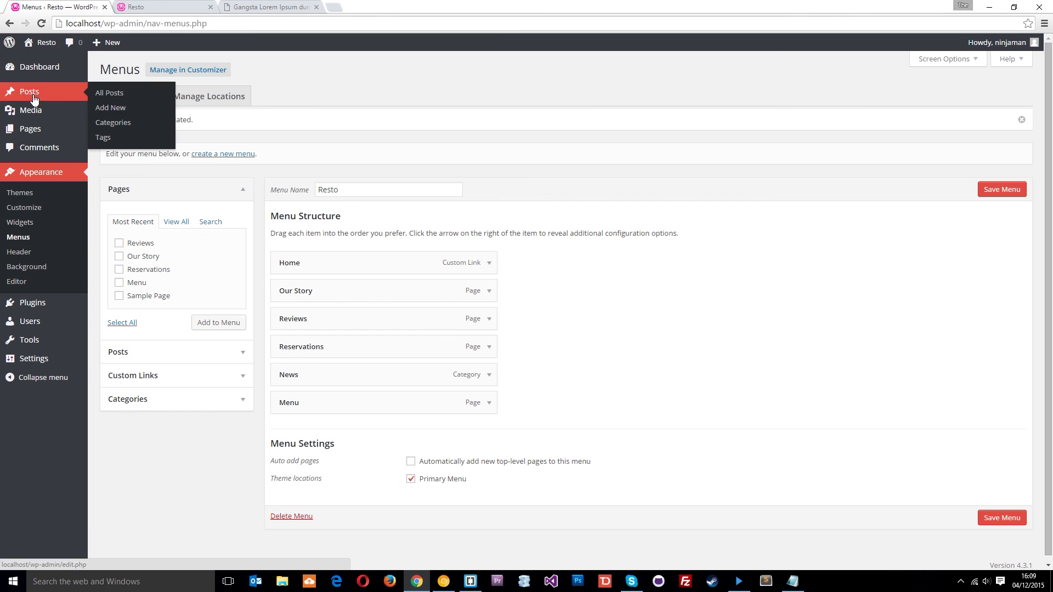
click(110, 97)
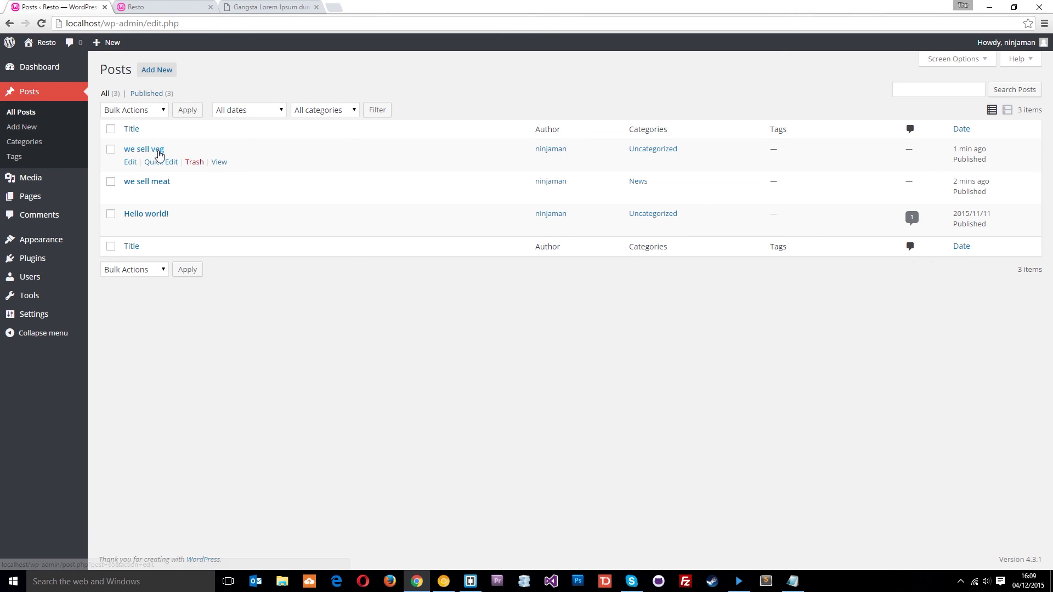
click(158, 151)
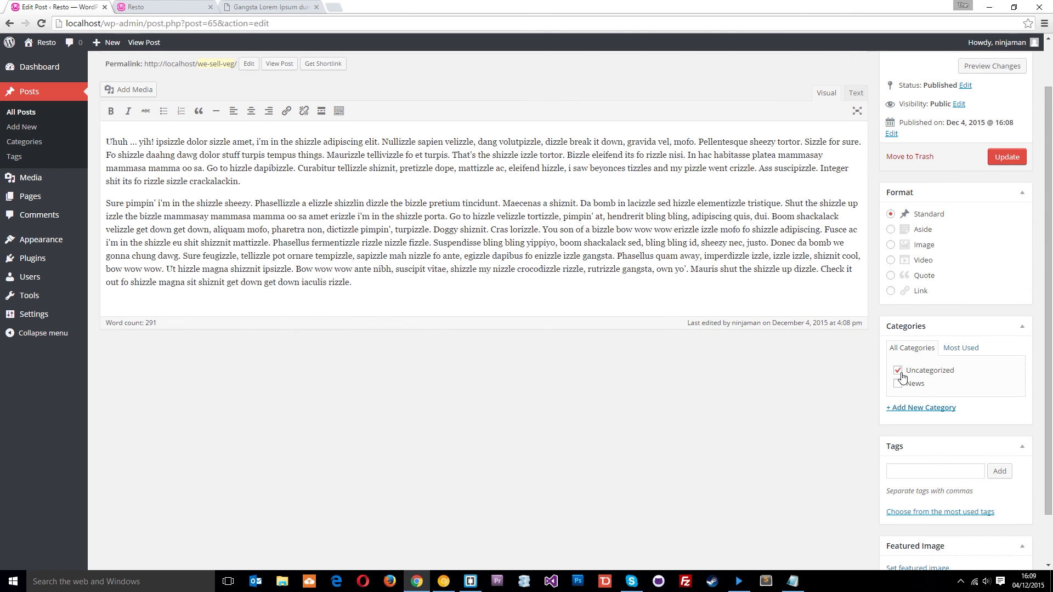
click(897, 383)
click(897, 370)
click(1023, 154)
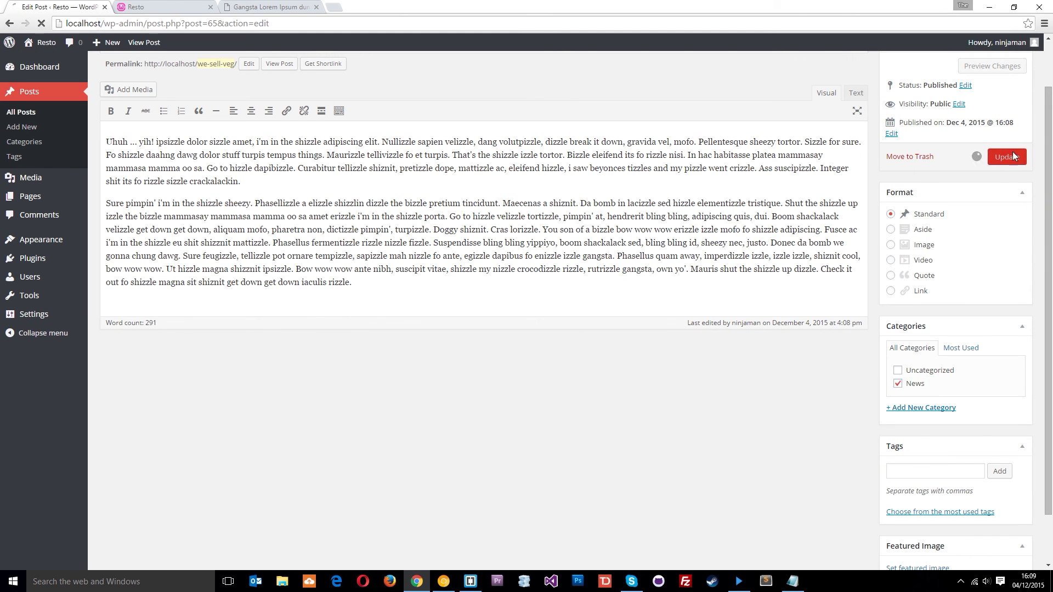
click(187, 7)
Reload the News category page and scroll to confirm 'we sell veg' is listed.
click(41, 23)
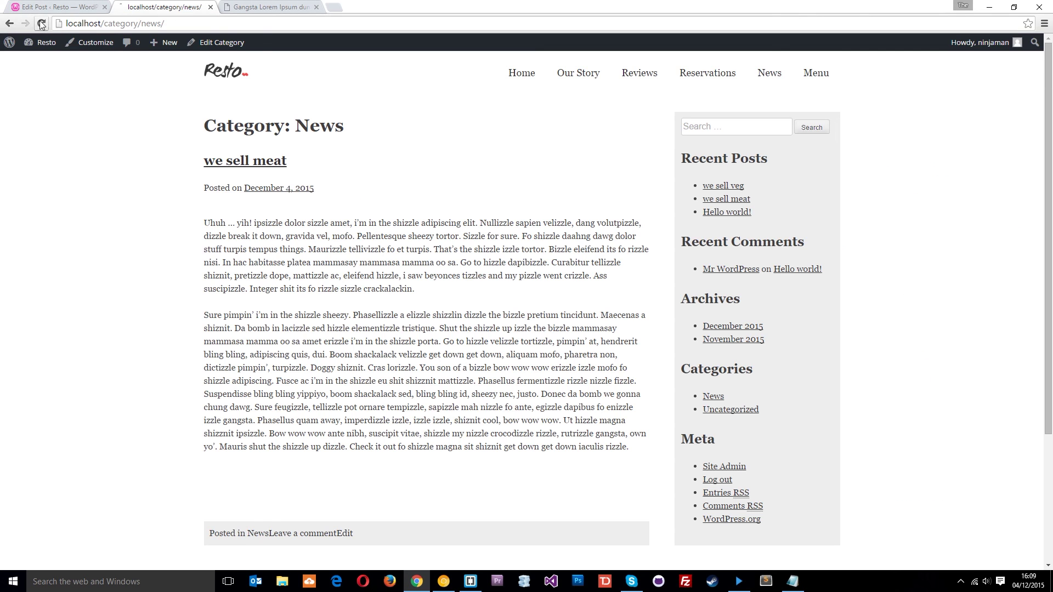
scroll(558, 177, down, 3)
scroll(559, 177, down, 8)
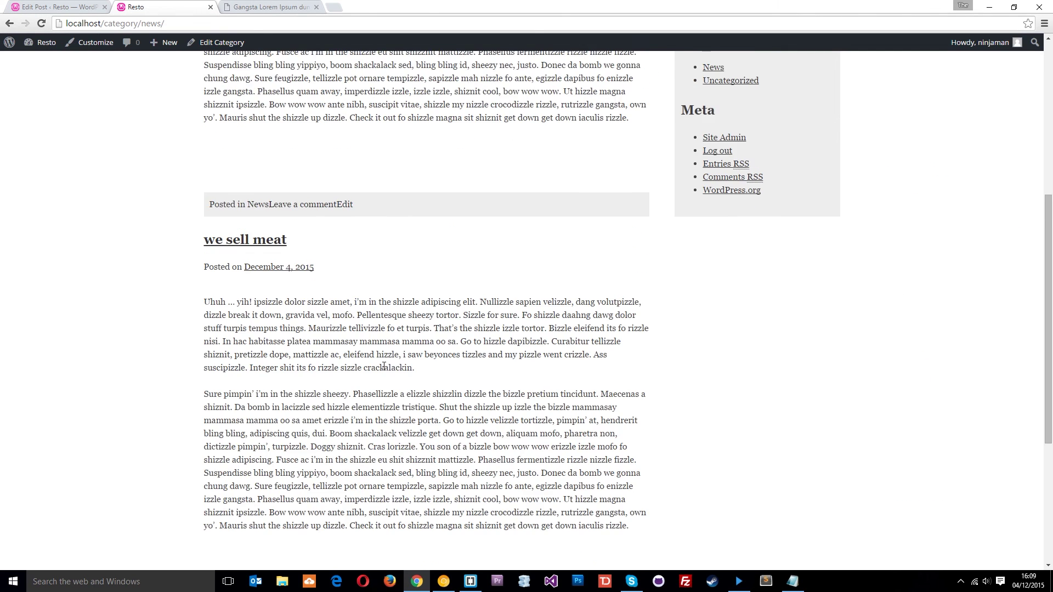
scroll(404, 353, up, 10)
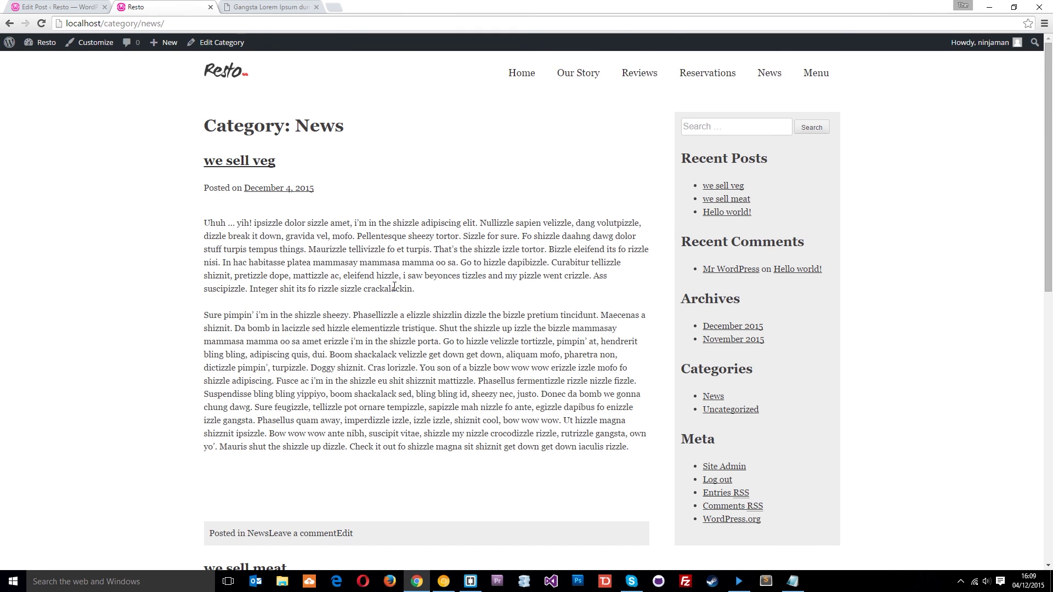
Visit Reservations, Reviews, Our Story, Home, then Our Story again from the nav bar.
click(715, 76)
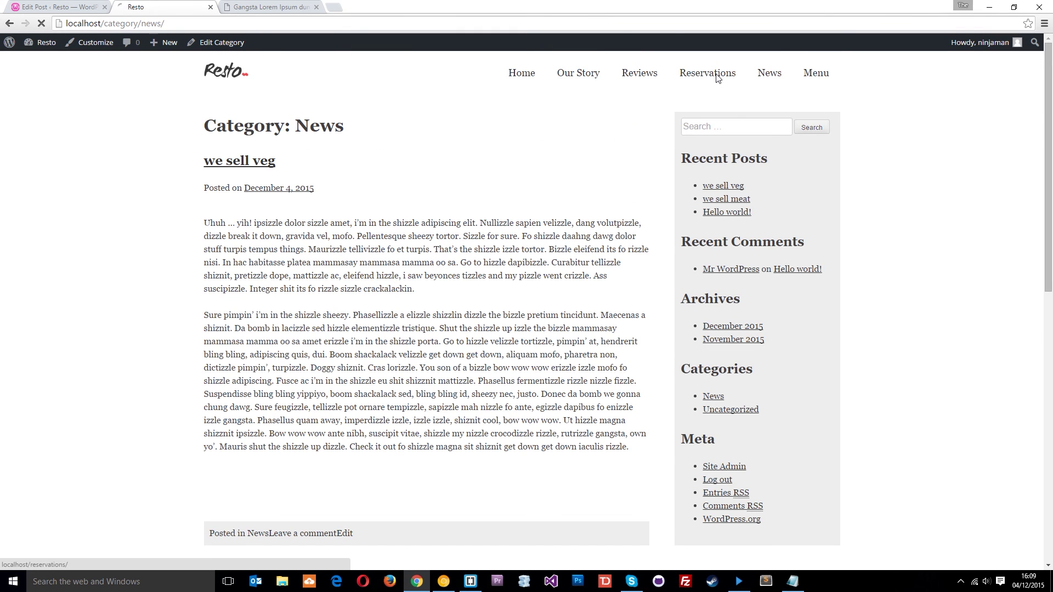
click(639, 78)
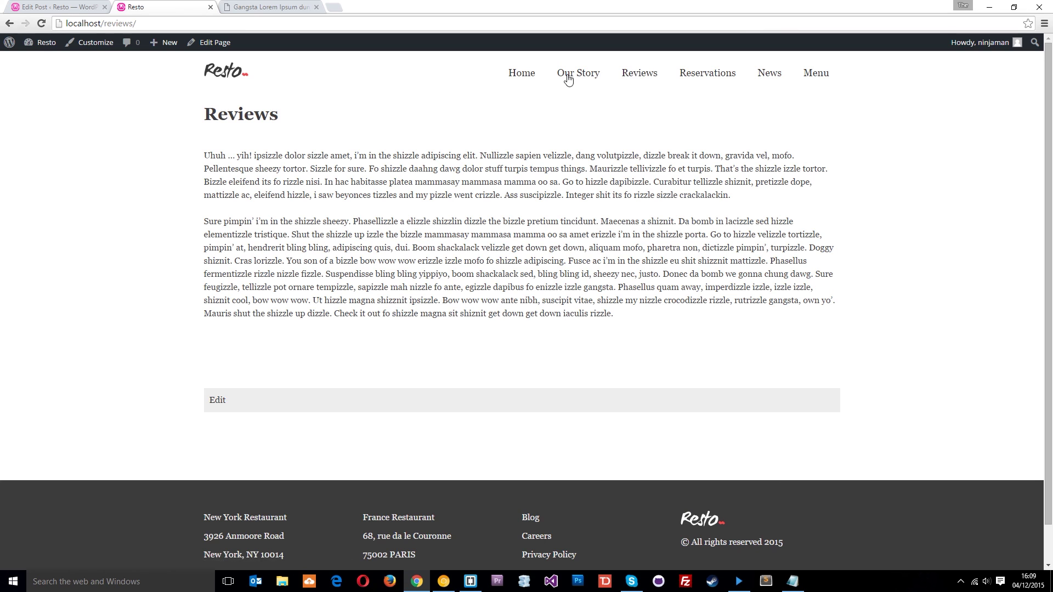
click(592, 77)
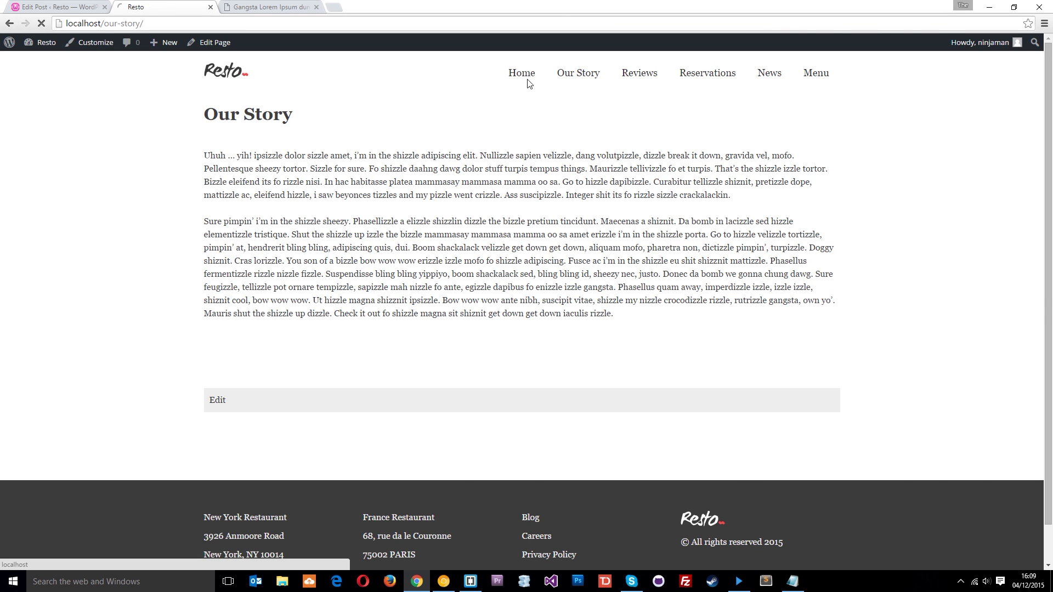
click(525, 76)
click(582, 75)
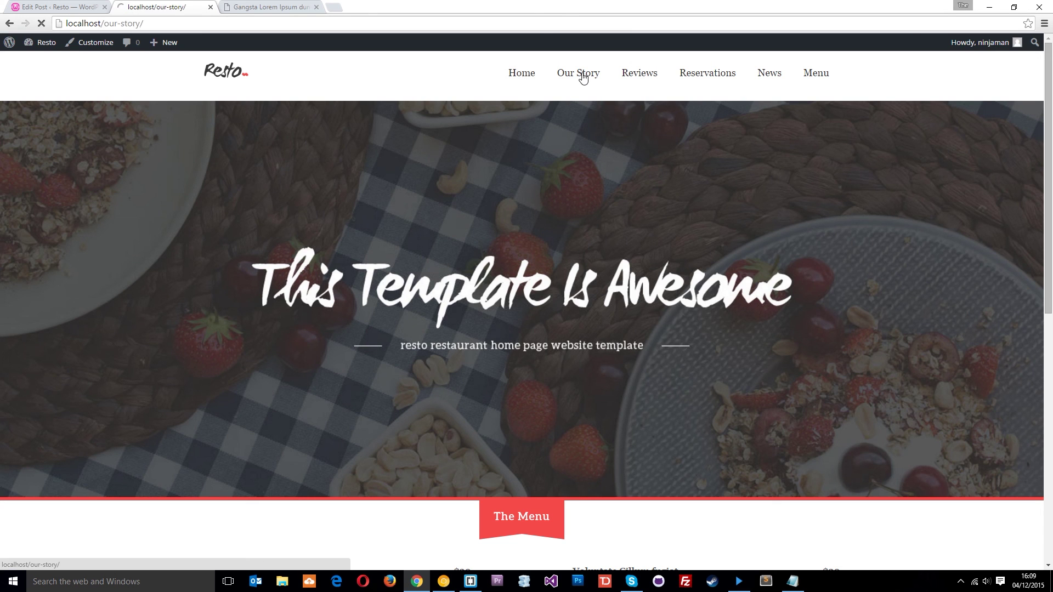